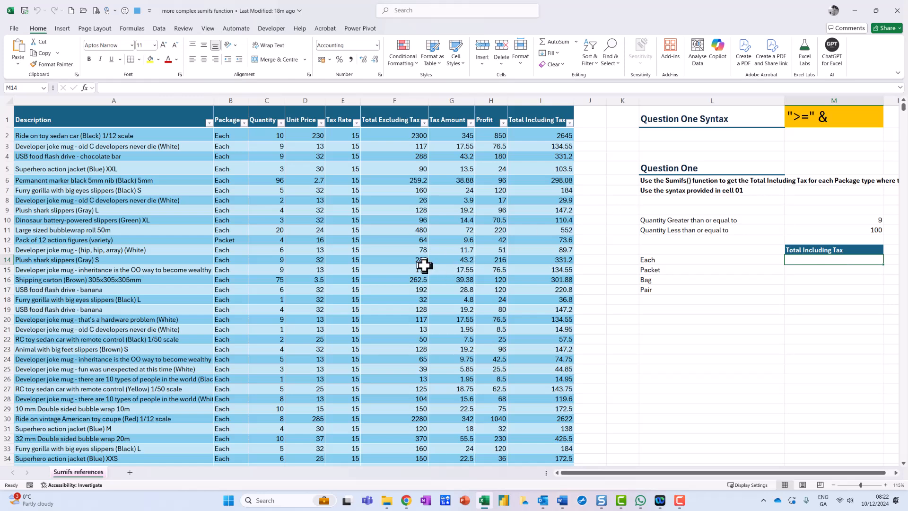
# - Examine the full extent of the data table, the Total Including Tax column, and the quantity limits and package types in Question One
pyautogui.moveTo(389, 250)
pyautogui.mouseDown()
pyautogui.moveTo(337, 261)
pyautogui.moveTo(368, 257)
pyautogui.moveTo(344, 253)
pyautogui.mouseUp()
pyautogui.click(194, 229)
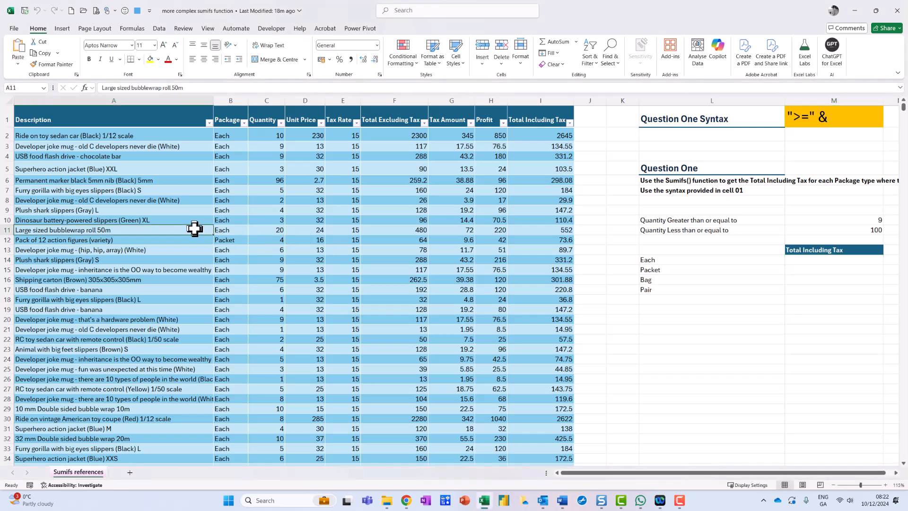
pyautogui.hotkey('ctrl', 'Down')
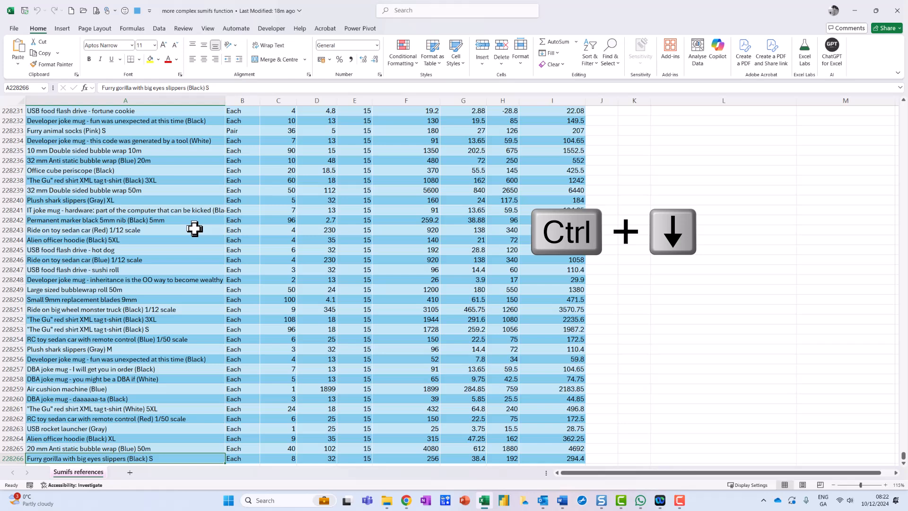
pyautogui.hotkey('ctrl', 'Up')
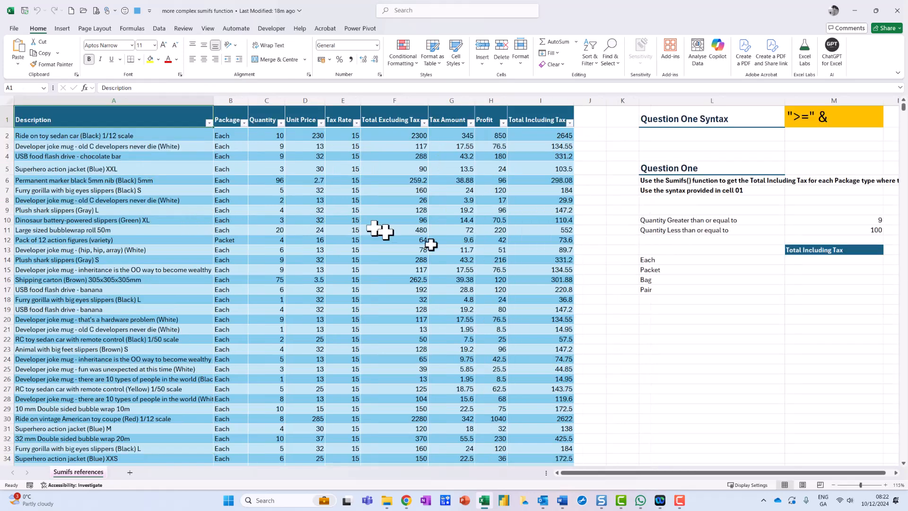
pyautogui.moveTo(850, 241)
pyautogui.mouseDown()
pyautogui.moveTo(756, 282)
pyautogui.moveTo(857, 295)
pyautogui.moveTo(852, 243)
pyautogui.mouseUp()
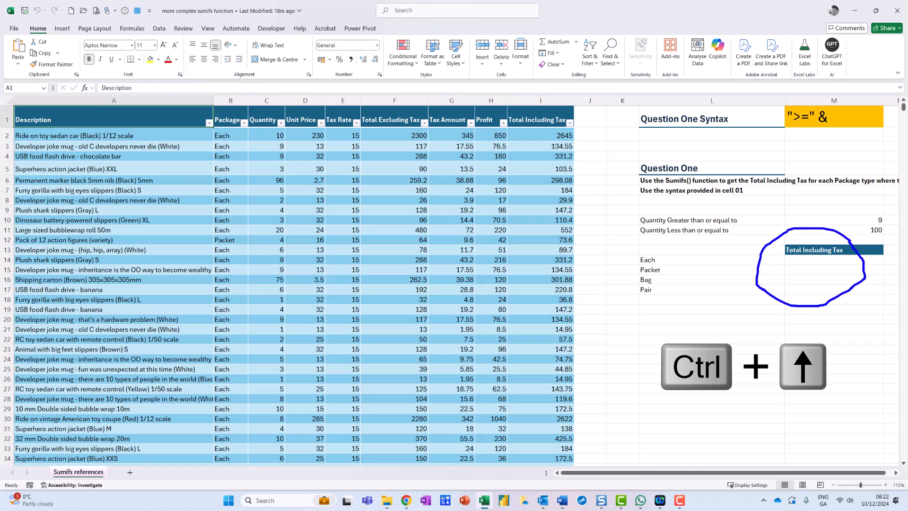
pyautogui.press('Escape')
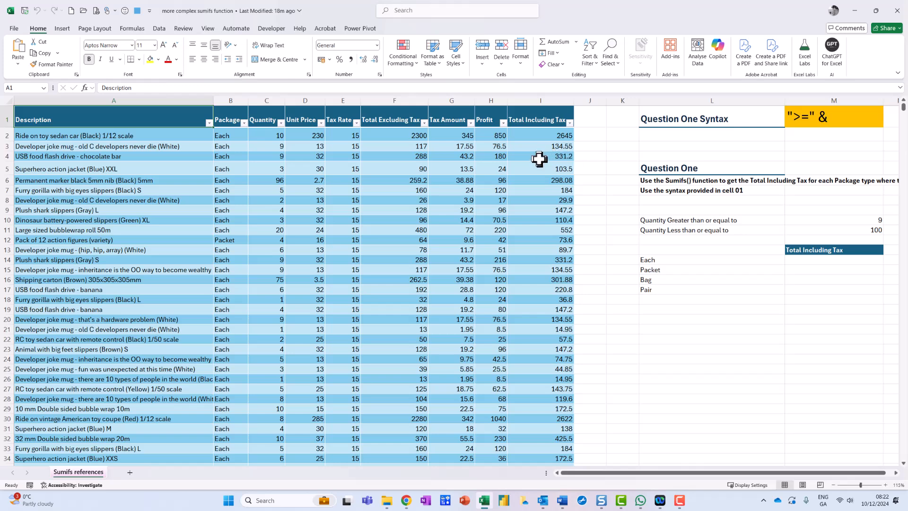
pyautogui.moveTo(562, 108)
pyautogui.mouseDown()
pyautogui.moveTo(507, 117)
pyautogui.moveTo(577, 122)
pyautogui.moveTo(561, 113)
pyautogui.mouseUp()
pyautogui.press('Escape')
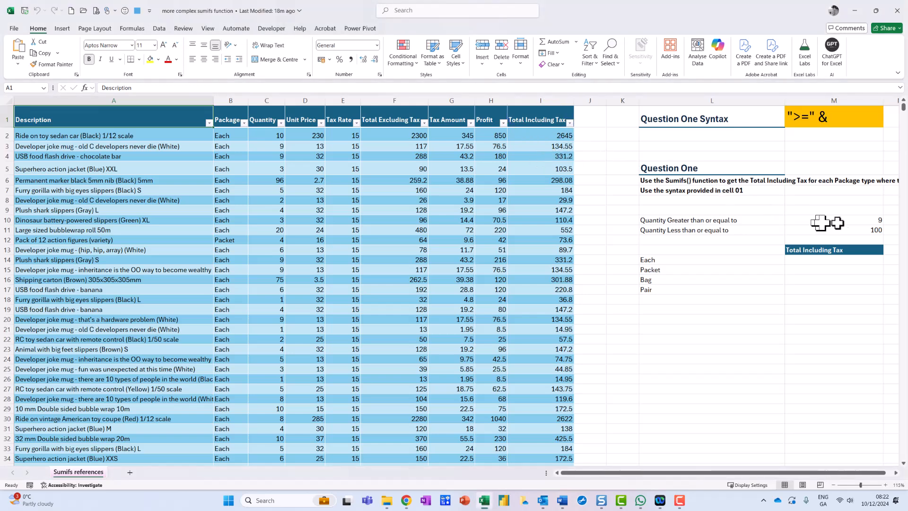
pyautogui.moveTo(879, 209)
pyautogui.mouseDown()
pyautogui.moveTo(865, 206)
pyautogui.moveTo(852, 234)
pyautogui.moveTo(892, 229)
pyautogui.moveTo(872, 206)
pyautogui.mouseUp()
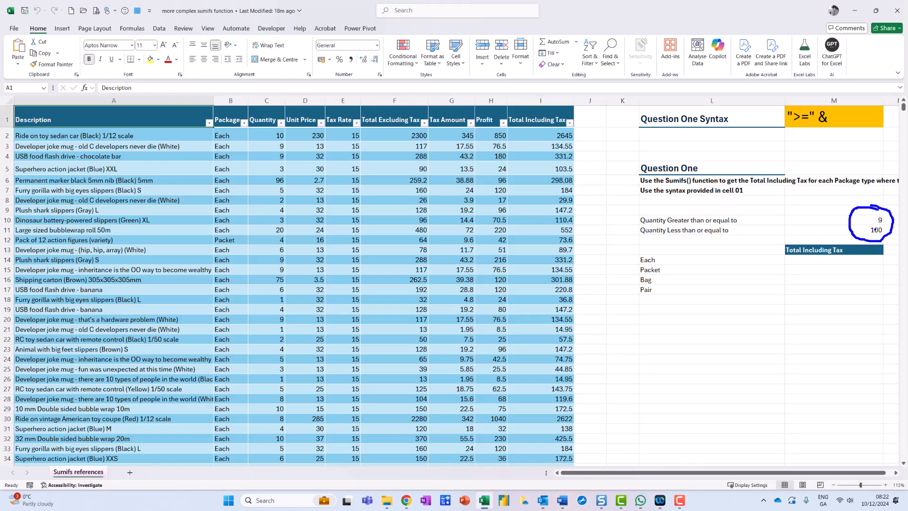
pyautogui.moveTo(668, 259)
pyautogui.mouseDown()
pyautogui.moveTo(628, 253)
pyautogui.moveTo(681, 269)
pyautogui.moveTo(668, 258)
pyautogui.mouseUp()
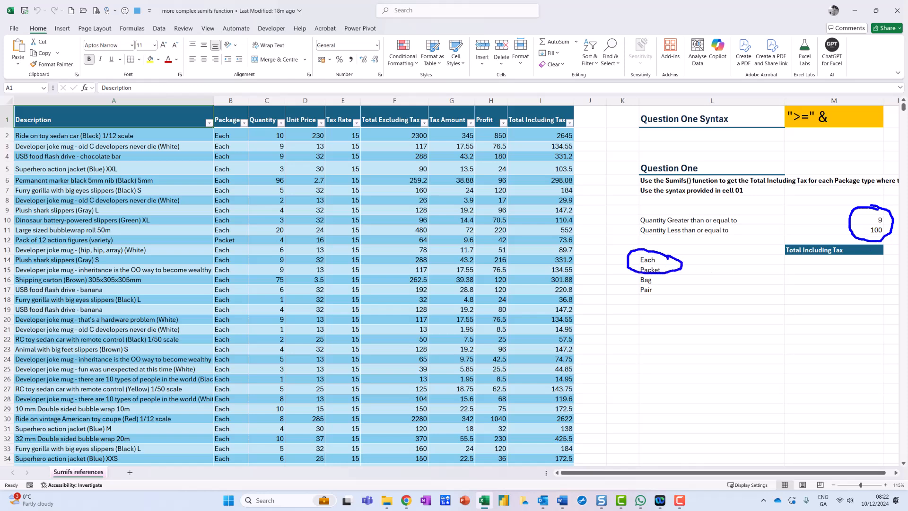
pyautogui.press('Escape')
# - Search for "sumifs" and insert the SUMIFS function in cell M14, the Total Including Tax cell for Each
pyautogui.click(803, 263)
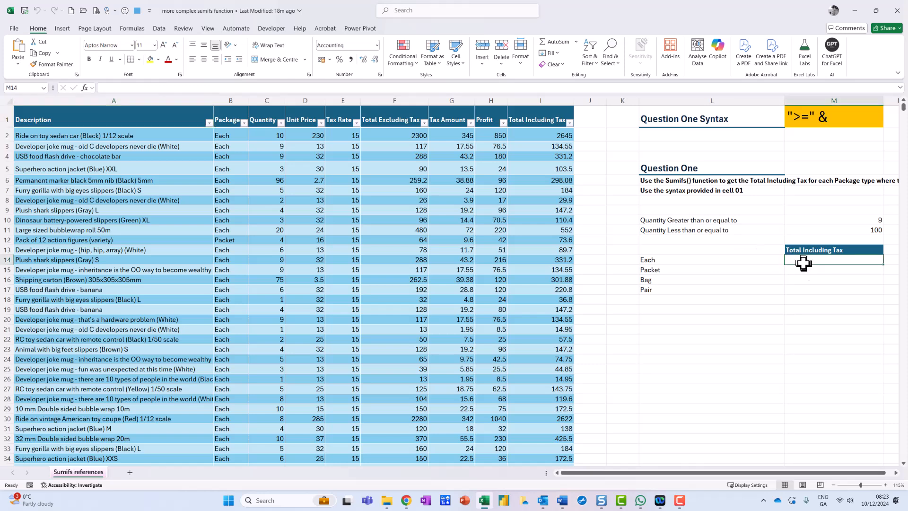
pyautogui.click(132, 28)
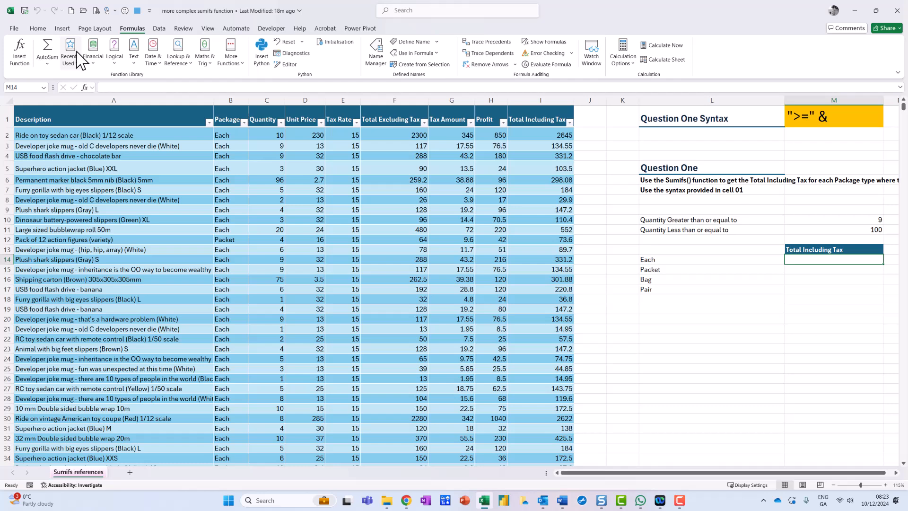
pyautogui.moveTo(38, 40)
pyautogui.mouseDown()
pyautogui.moveTo(5, 39)
pyautogui.moveTo(49, 56)
pyautogui.mouseUp()
pyautogui.click(20, 49)
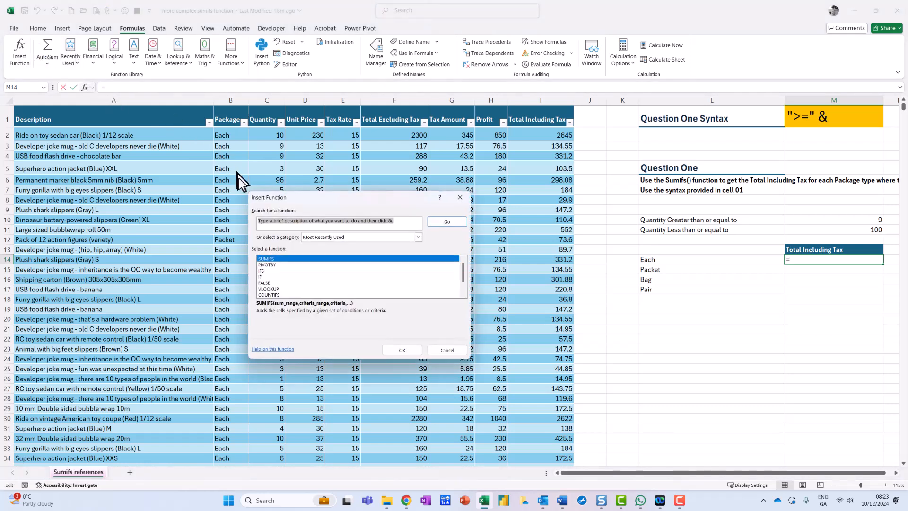
pyautogui.write('sumifs')
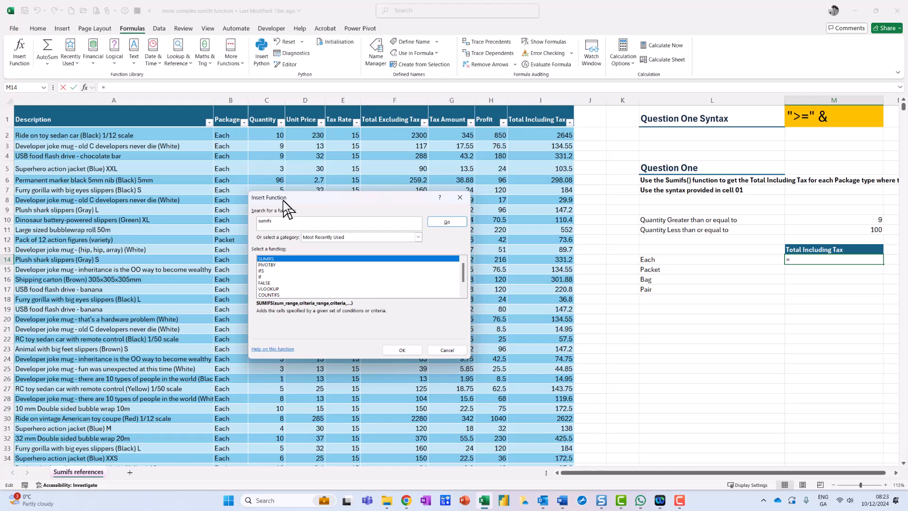
pyautogui.click(448, 222)
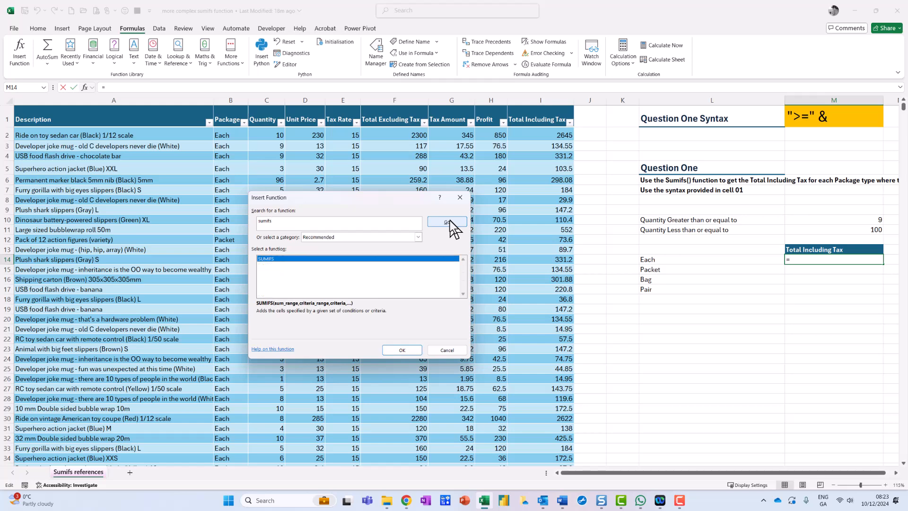
pyautogui.click(410, 349)
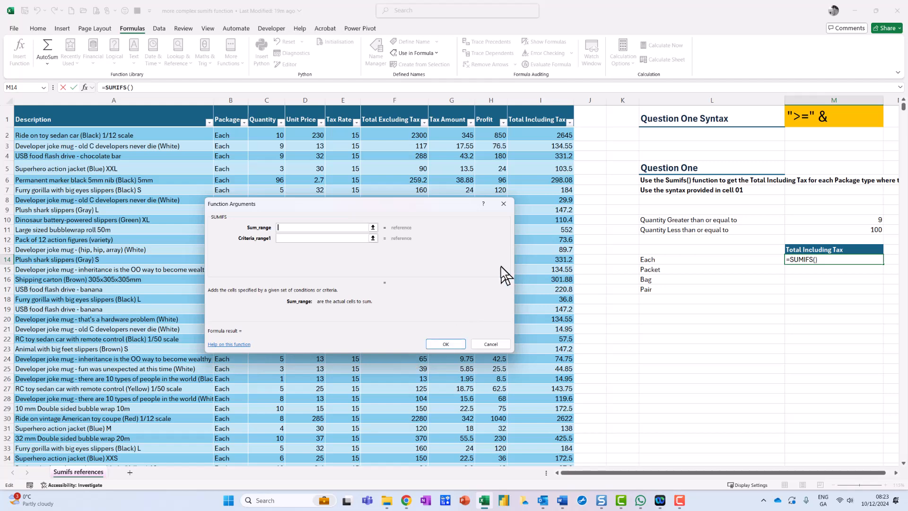
# - Set the SUMIFS sum range to the Total Including Tax column I:I and the first criteria range to the Quantity column C:C
pyautogui.moveTo(556, 115)
pyautogui.mouseDown()
pyautogui.moveTo(510, 120)
pyautogui.moveTo(554, 124)
pyautogui.mouseUp()
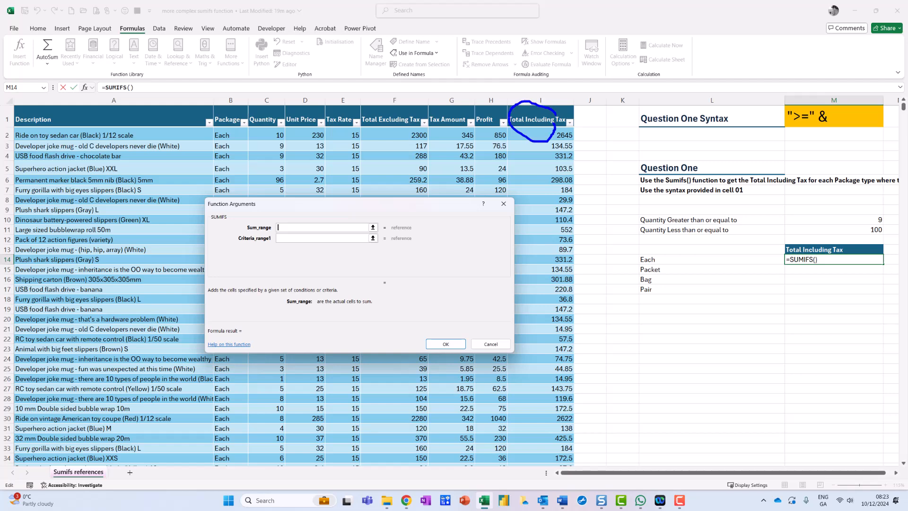
pyautogui.click(546, 99)
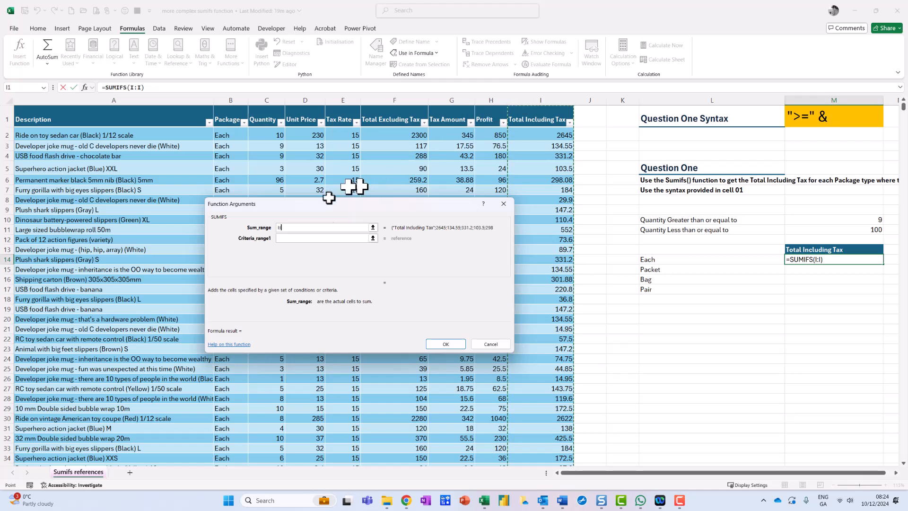
pyautogui.click(285, 236)
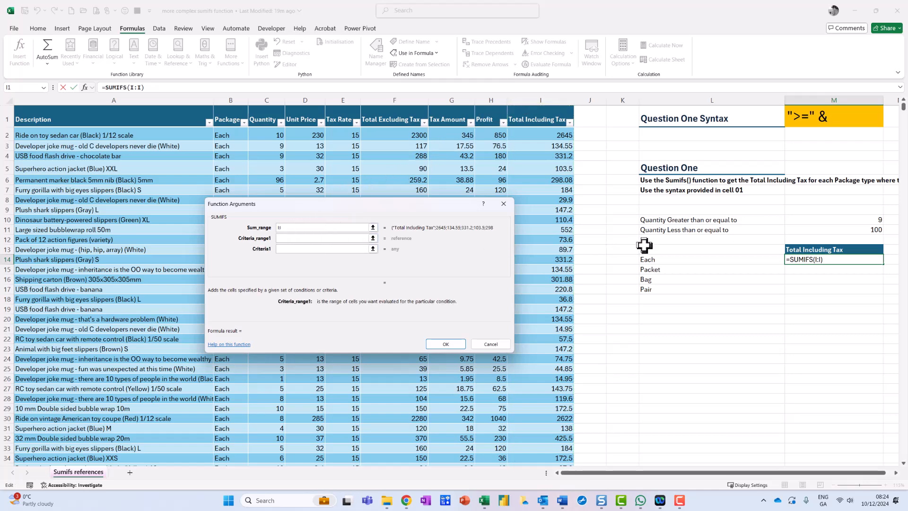
pyautogui.click(271, 96)
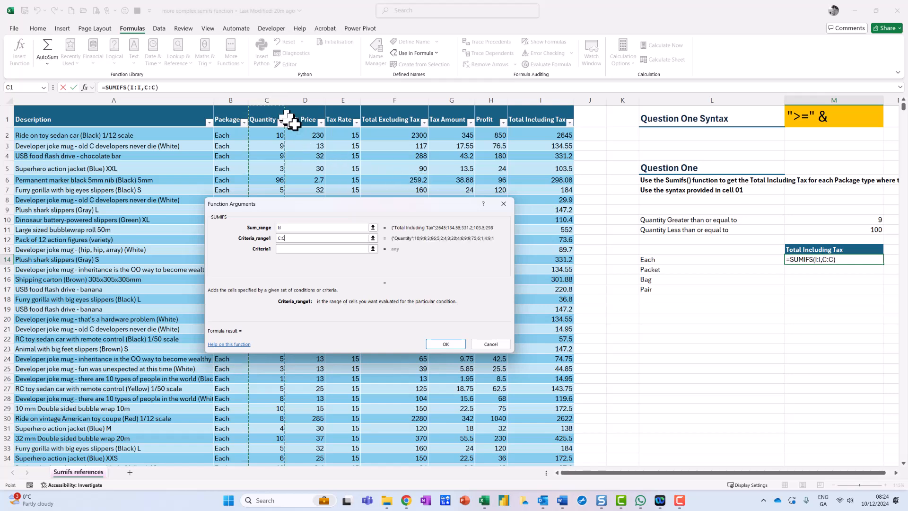
# - Set the first criterion to ">="&$M$10, using an absolute reference to the minimum quantity cell
pyautogui.click(308, 251)
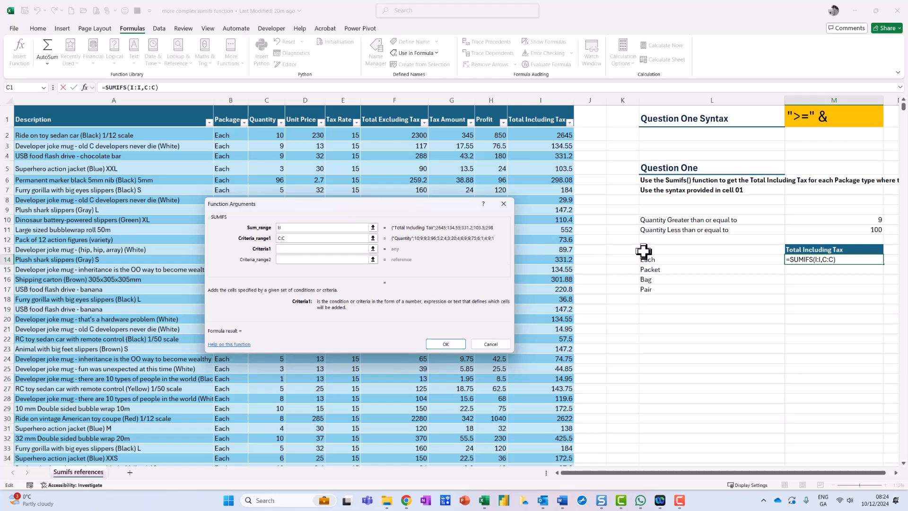
pyautogui.moveTo(901, 200)
pyautogui.mouseDown()
pyautogui.moveTo(856, 220)
pyautogui.moveTo(902, 200)
pyautogui.mouseUp()
pyautogui.press('Escape')
pyautogui.moveTo(827, 101)
pyautogui.mouseDown()
pyautogui.moveTo(769, 95)
pyautogui.moveTo(810, 141)
pyautogui.moveTo(829, 107)
pyautogui.mouseUp()
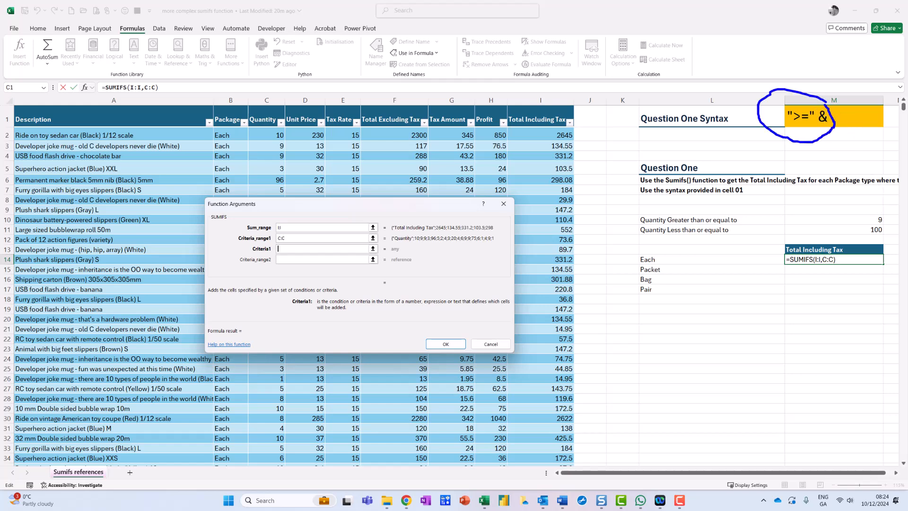
pyautogui.press('Escape')
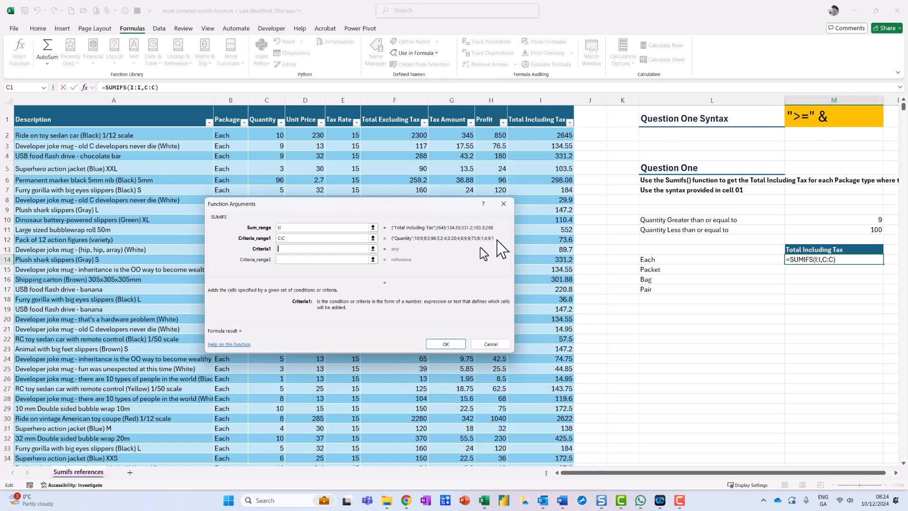
pyautogui.write('">="&')
pyautogui.click(833, 219)
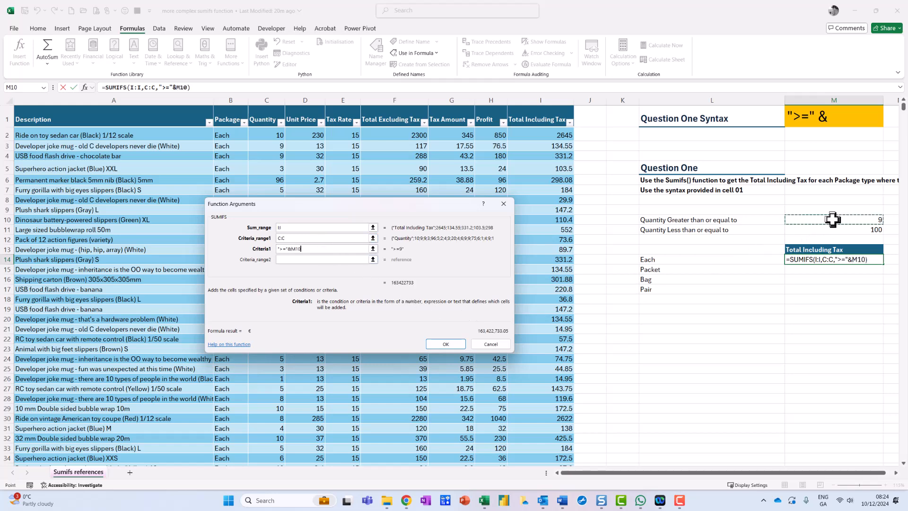
pyautogui.press('F4')
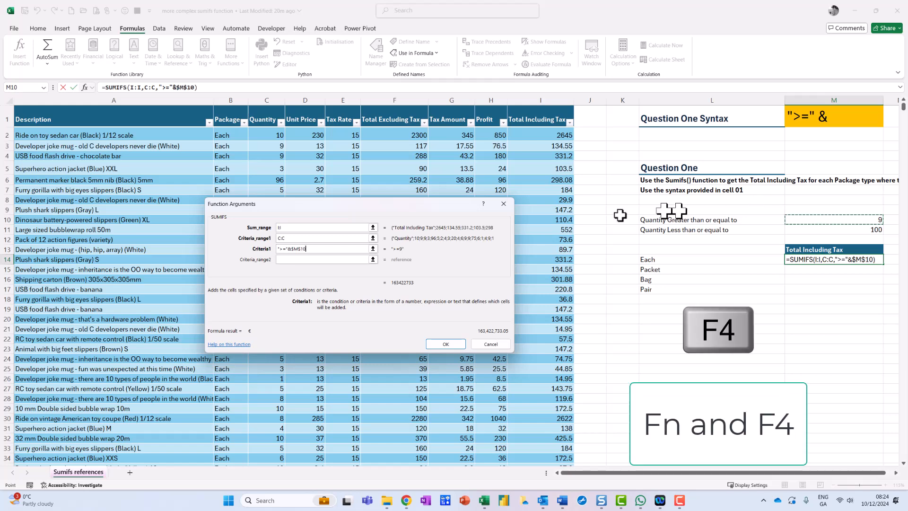
# - Add the Quantity column C:C as the second criteria range with the criterion "<="&$M$11
pyautogui.click(282, 261)
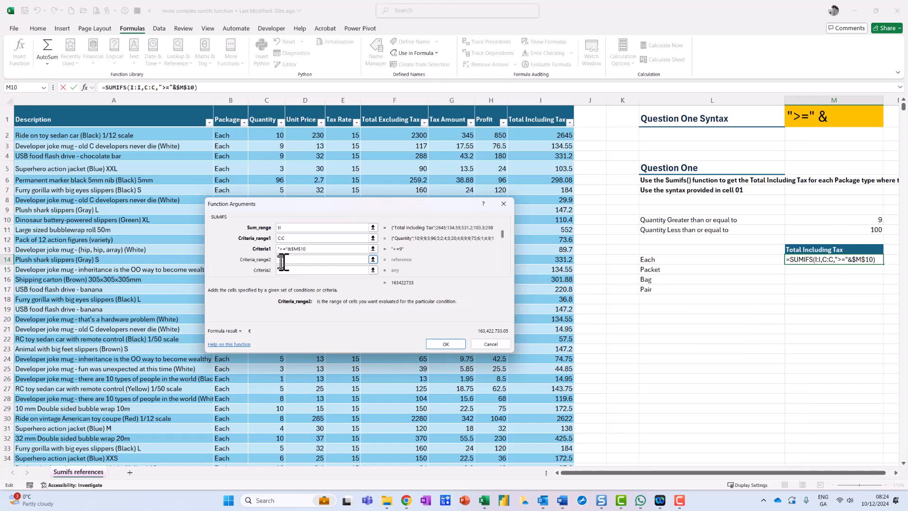
pyautogui.moveTo(287, 240); pyautogui.dragTo(267, 243)
pyautogui.write('C:C')
pyautogui.click(293, 271)
pyautogui.write('"<="&')
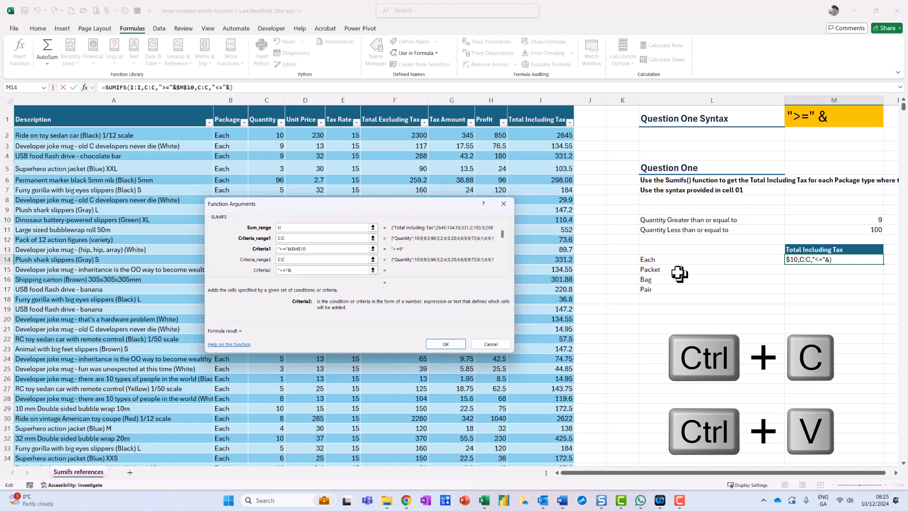
pyautogui.click(848, 228)
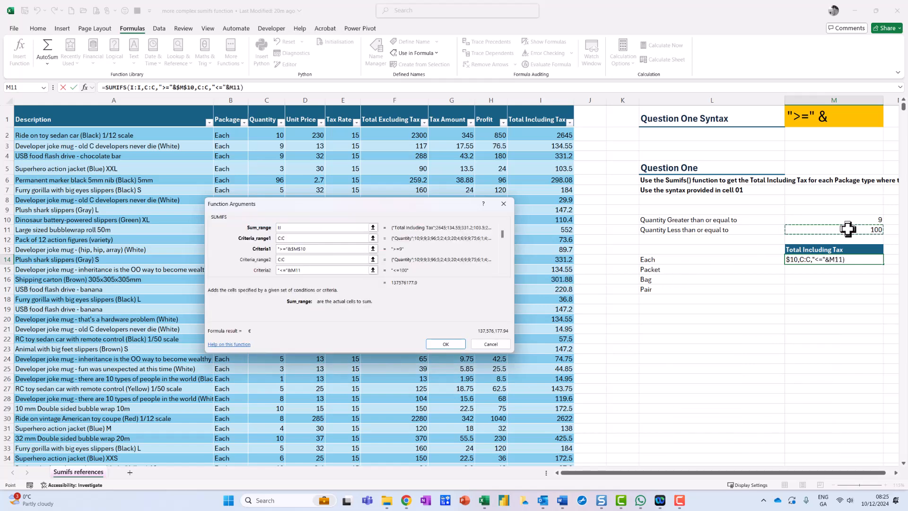
pyautogui.press('F4')
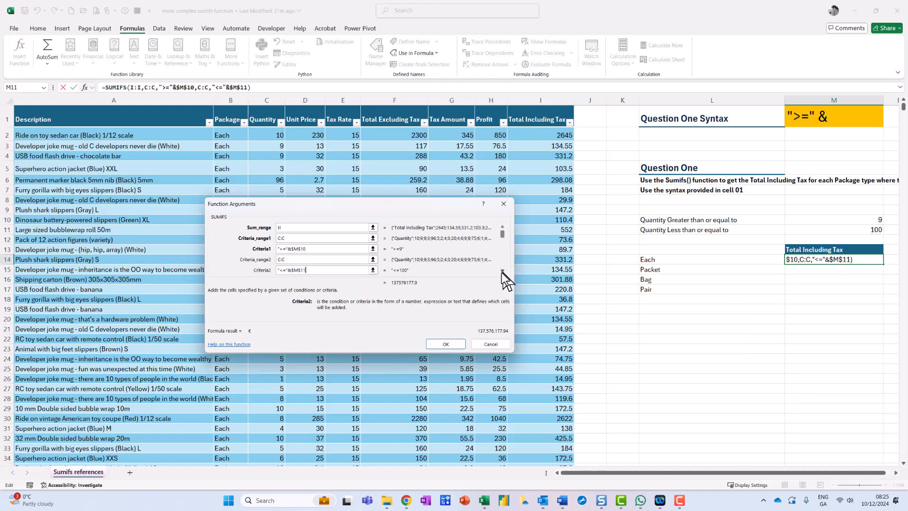
# - Add the Package column B:B as the third criteria range with L14 as its criterion, and complete the SUMIFS formula
pyautogui.click(502, 271)
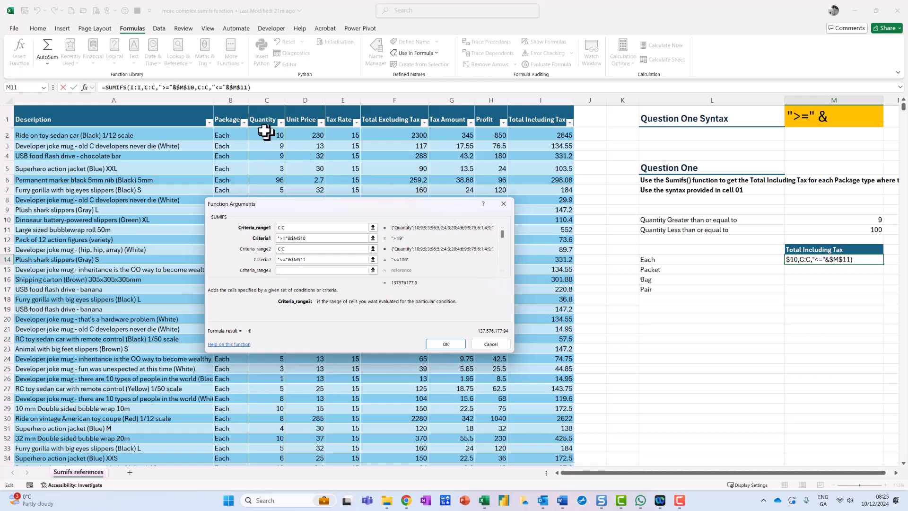
pyautogui.click(234, 100)
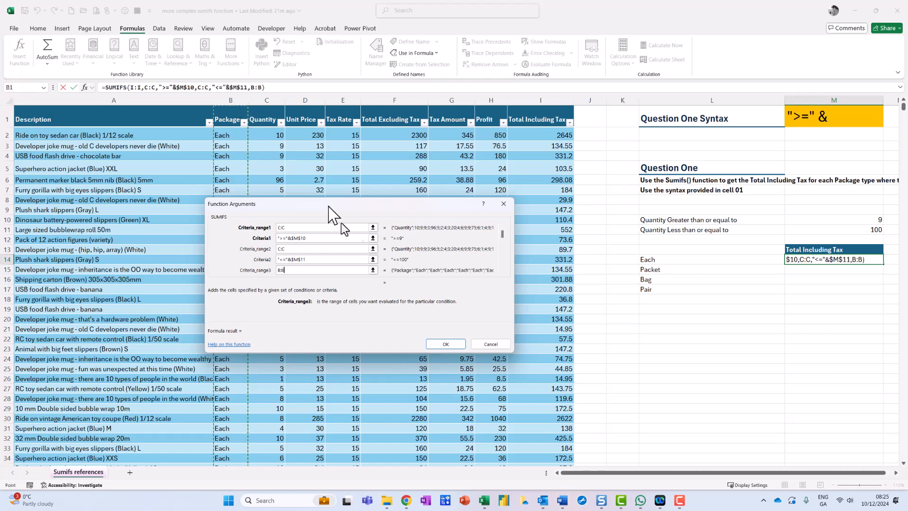
pyautogui.click(503, 272)
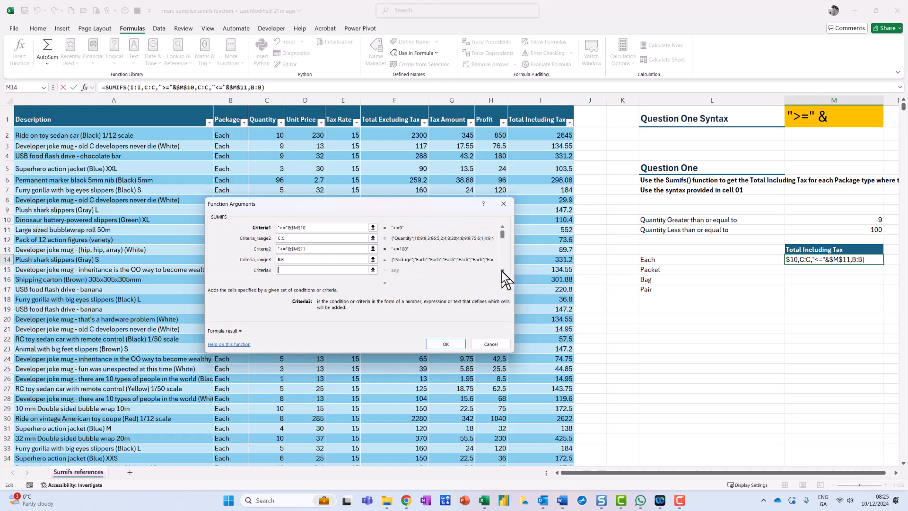
pyautogui.click(670, 262)
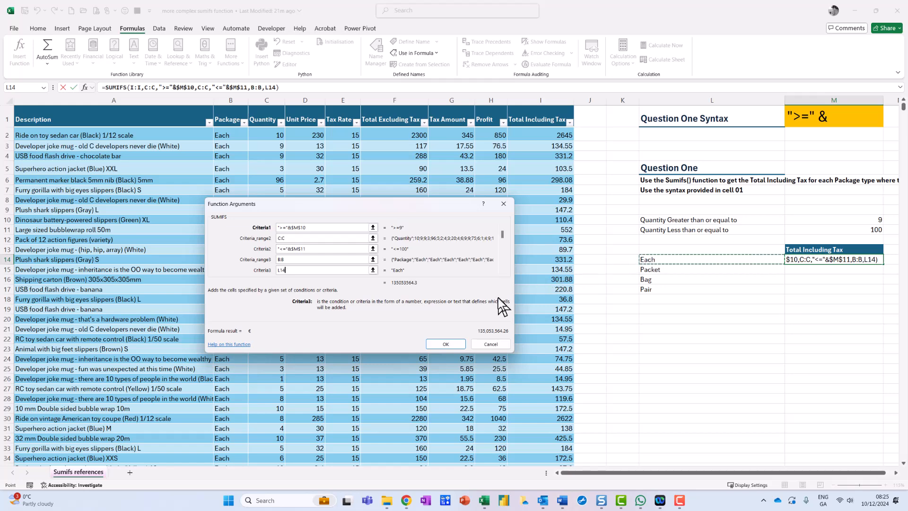
pyautogui.click(445, 345)
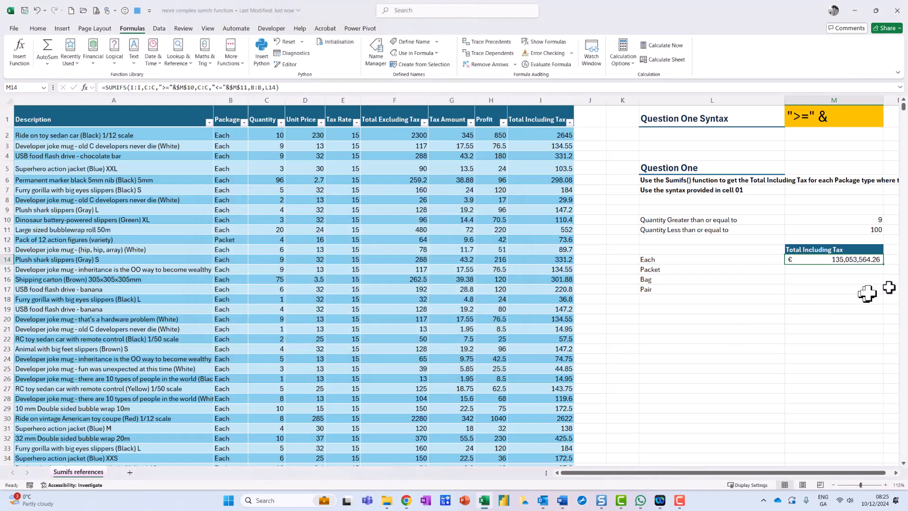
# - Fill the SUMIFS formula from M14 down to M17 for the Packet, Bag and Pair package types
pyautogui.click(888, 268)
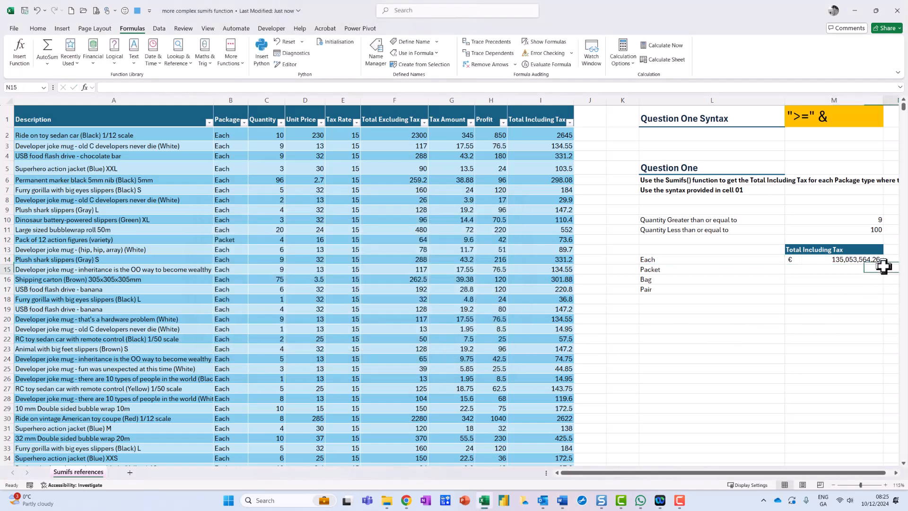
pyautogui.click(863, 259)
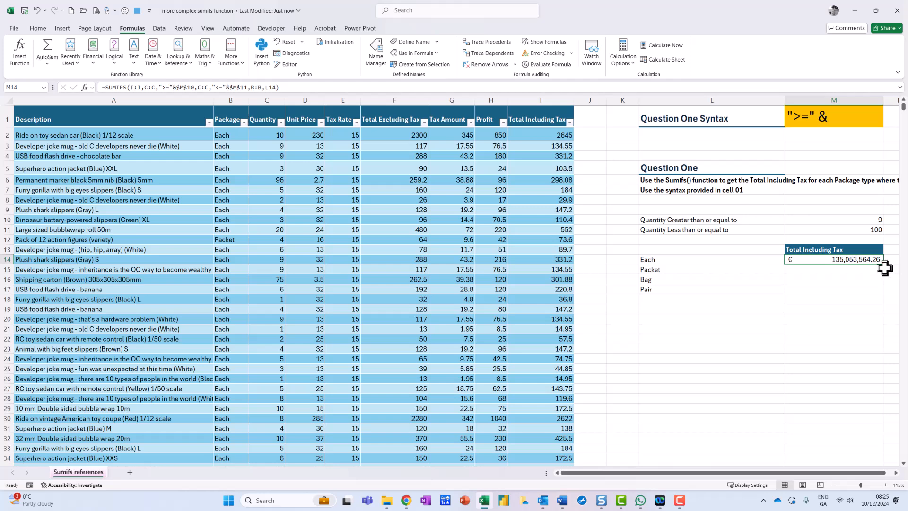
pyautogui.doubleClick(883, 264)
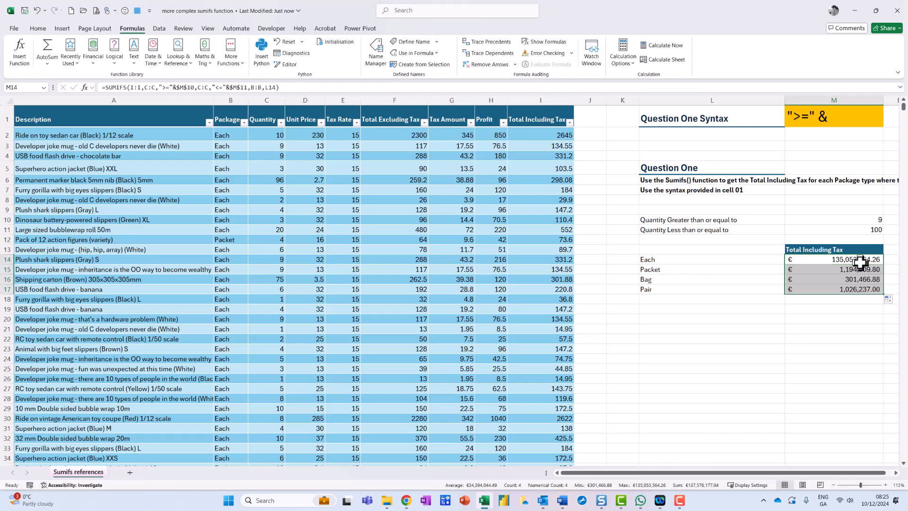
# - Filter the Package column to show only the Each rows, as a check on the SUMIFS result in M14
pyautogui.click(861, 261)
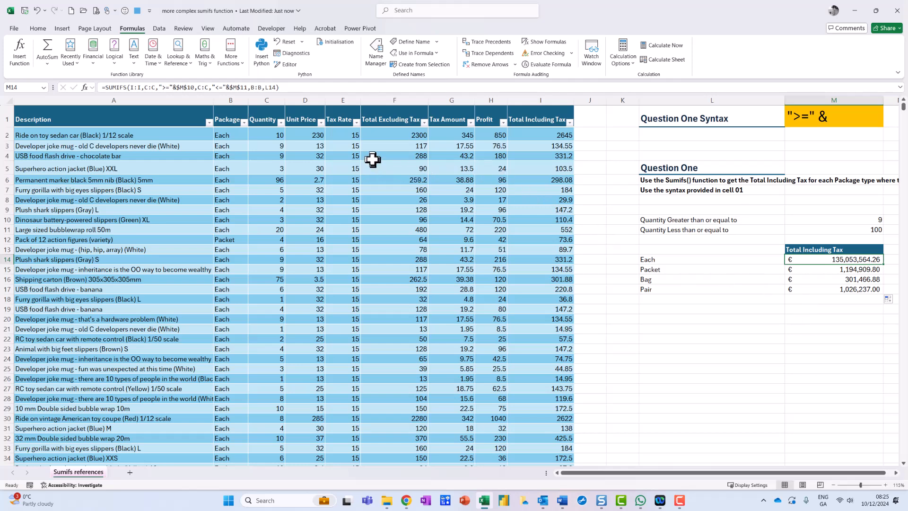
pyautogui.click(244, 122)
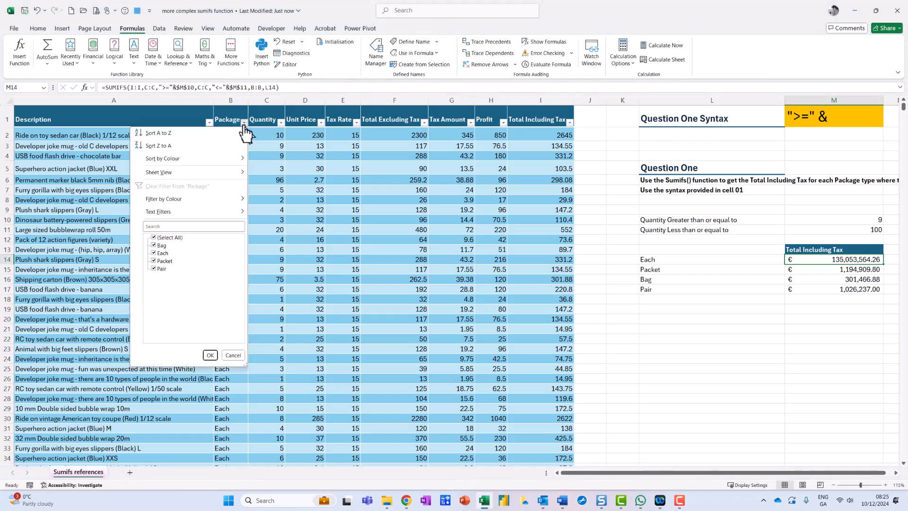
pyautogui.click(163, 237)
pyautogui.click(163, 252)
pyautogui.click(211, 355)
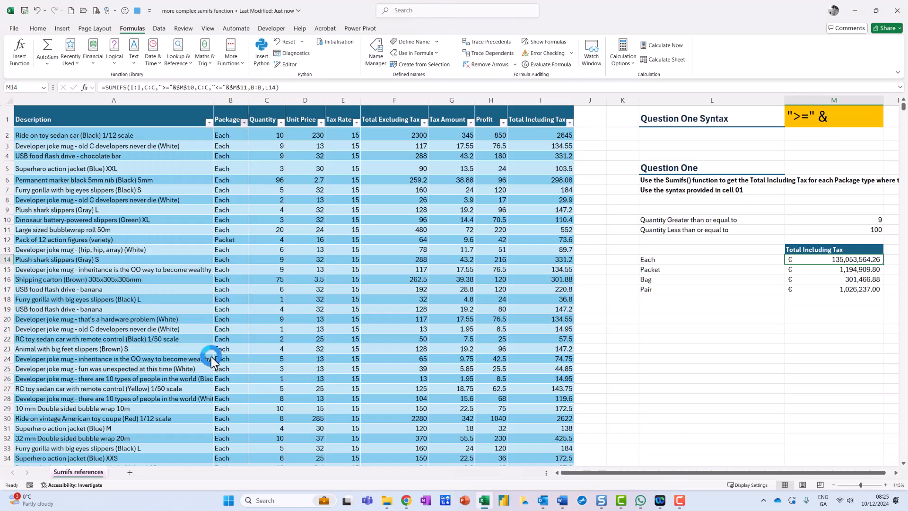
# - Filter the Quantity column with a Between number filter from 9 to 100
pyautogui.click(281, 122)
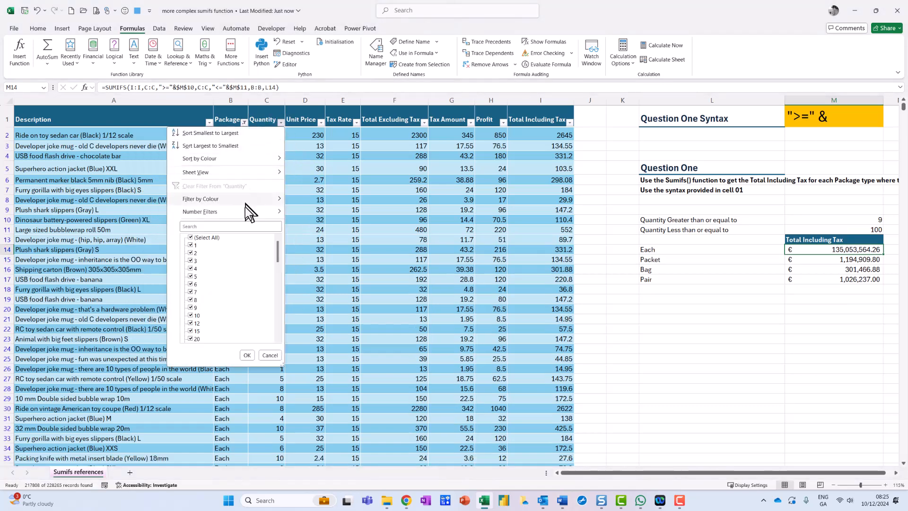
pyautogui.moveTo(246, 210)
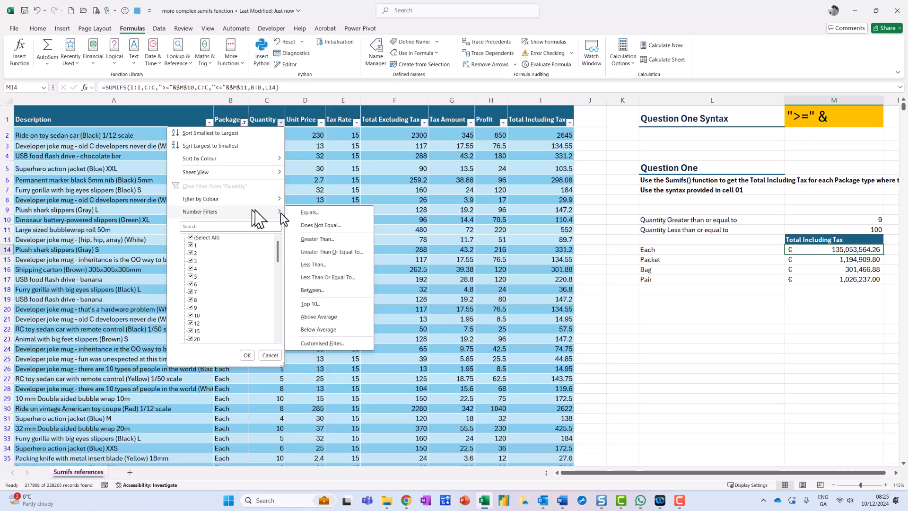
pyautogui.click(313, 290)
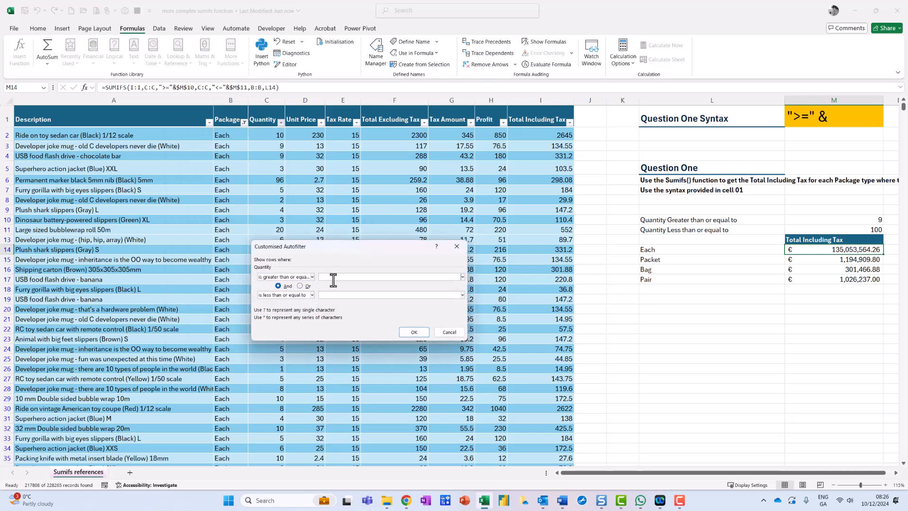
pyautogui.click(338, 295)
pyautogui.write('100')
pyautogui.click(413, 333)
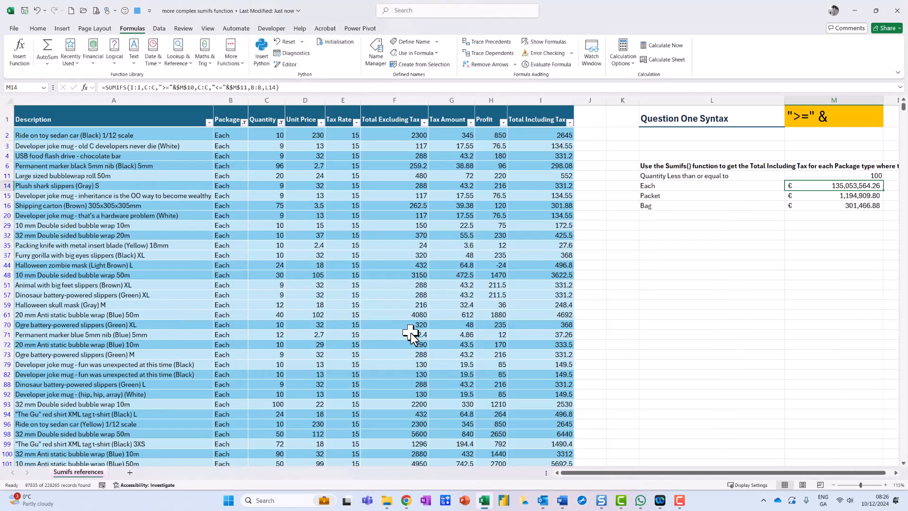
# - Select the filtered Total Including Tax values from I2 down to the last row and compare their sum with the SUMIFS total for Each
pyautogui.click(549, 134)
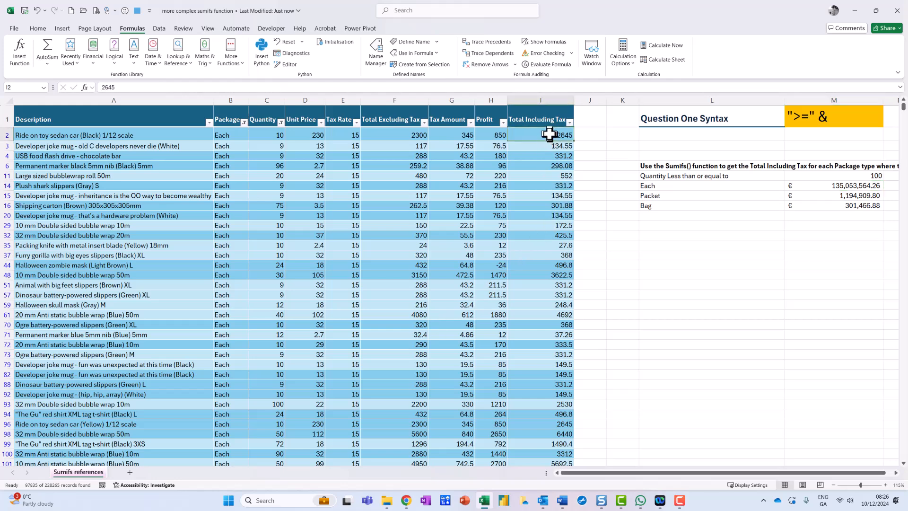
pyautogui.hotkey('ctrl', 'shift', 'Down')
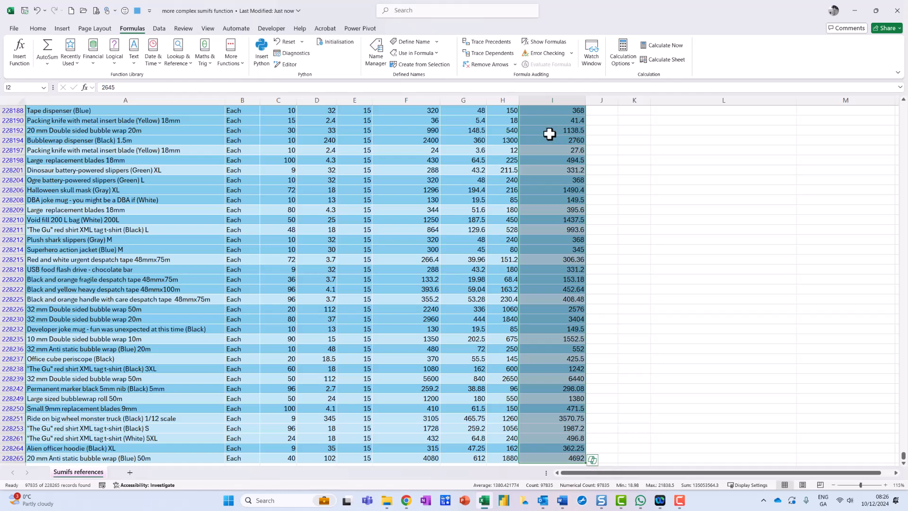
pyautogui.moveTo(563, 364); pyautogui.dragTo(618, 445)
pyautogui.moveTo(710, 465)
pyautogui.mouseDown()
pyautogui.moveTo(740, 483)
pyautogui.moveTo(673, 497)
pyautogui.moveTo(741, 491)
pyautogui.moveTo(741, 482)
pyautogui.mouseUp()
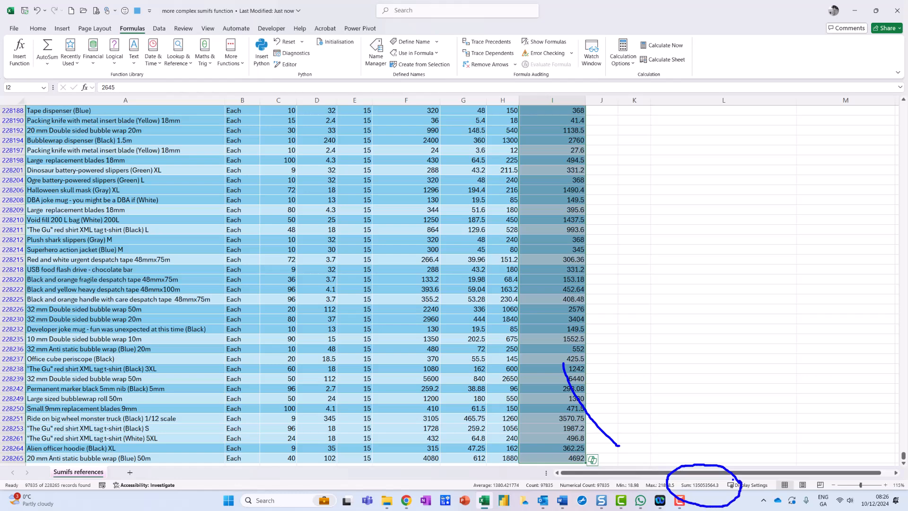
pyautogui.press('Escape')
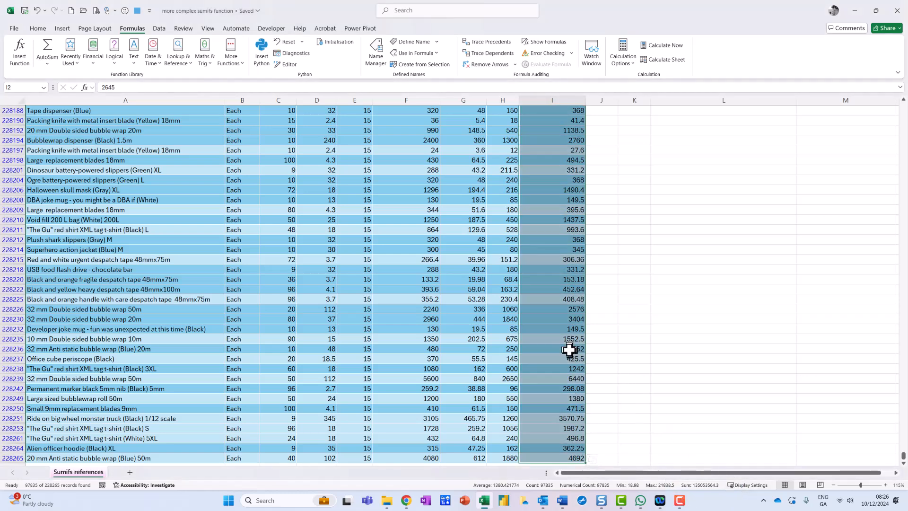
pyautogui.hotkey('ctrl', 'Up')
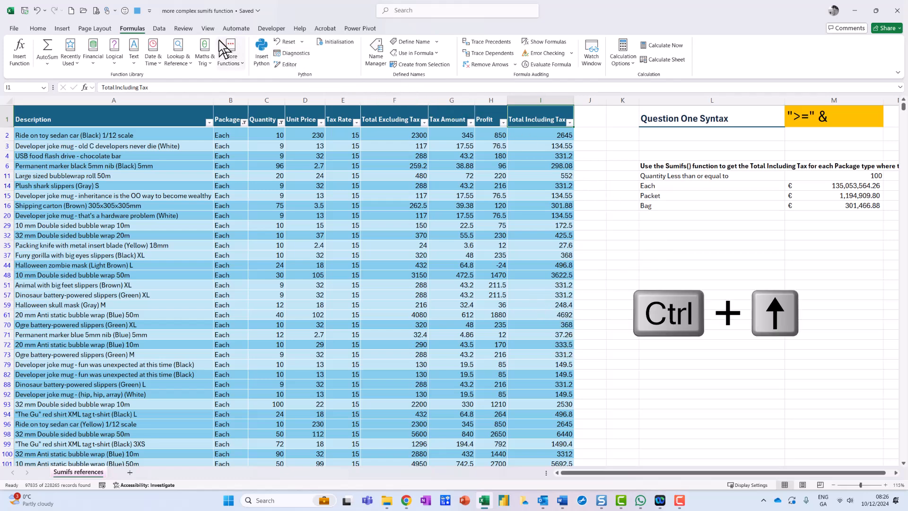
# - Clear all filters from the data and select the SUMIFS result for Each in M14
pyautogui.moveTo(168, 20)
pyautogui.mouseDown()
pyautogui.moveTo(134, 27)
pyautogui.moveTo(174, 20)
pyautogui.mouseUp()
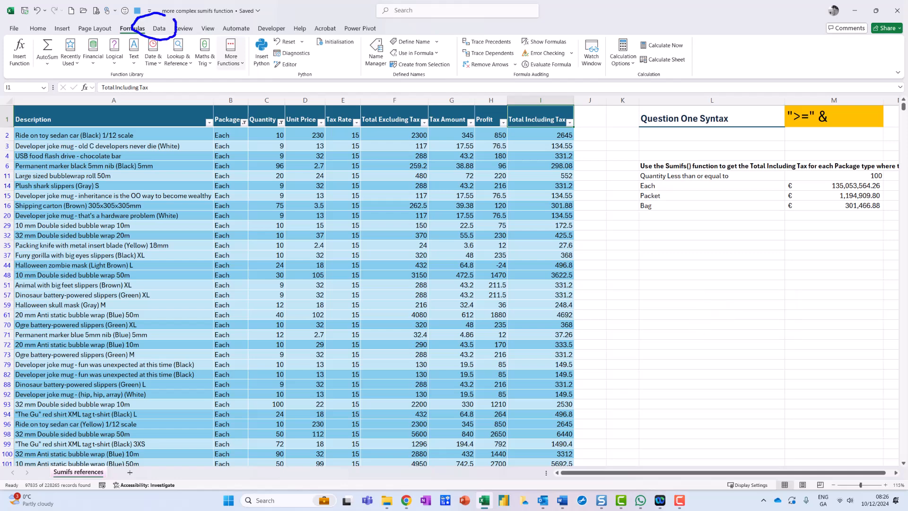
pyautogui.click(159, 29)
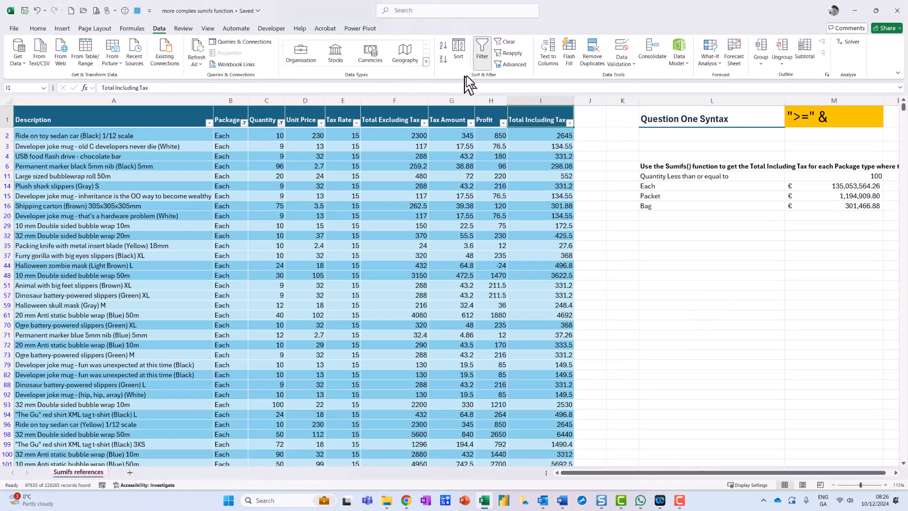
pyautogui.click(504, 42)
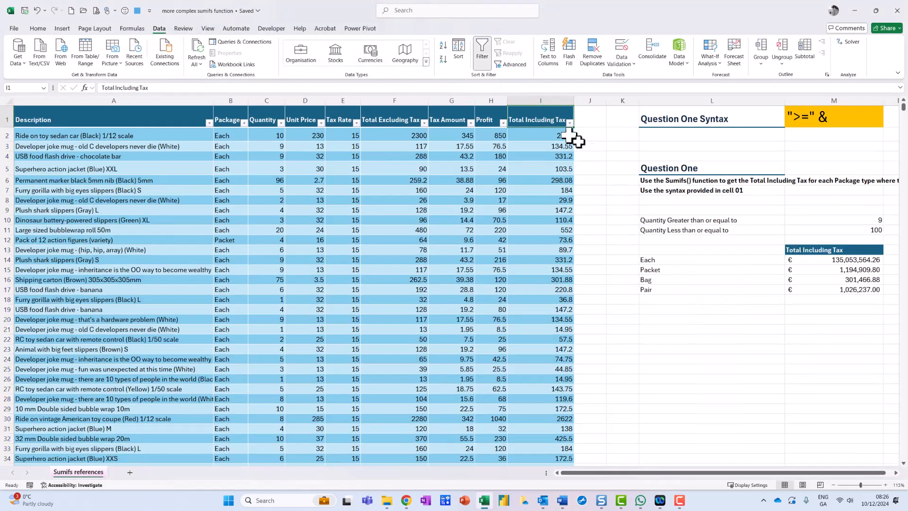
pyautogui.click(835, 260)
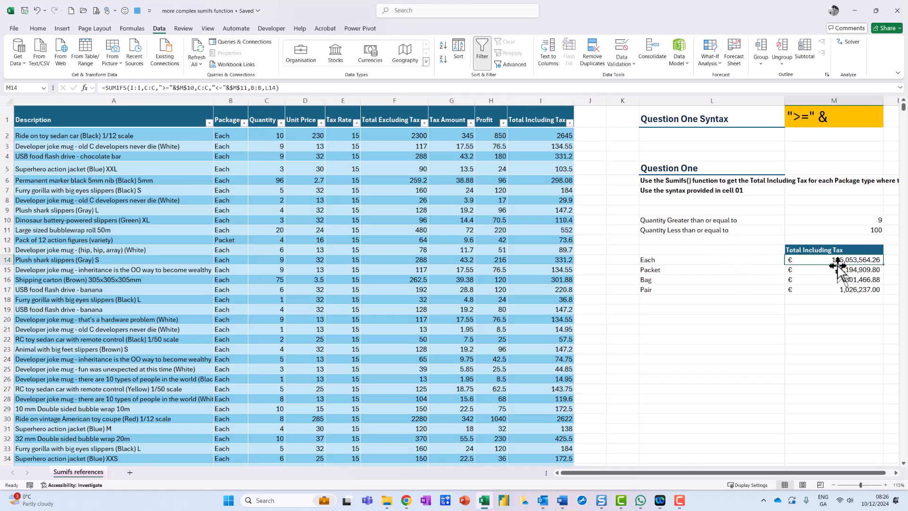